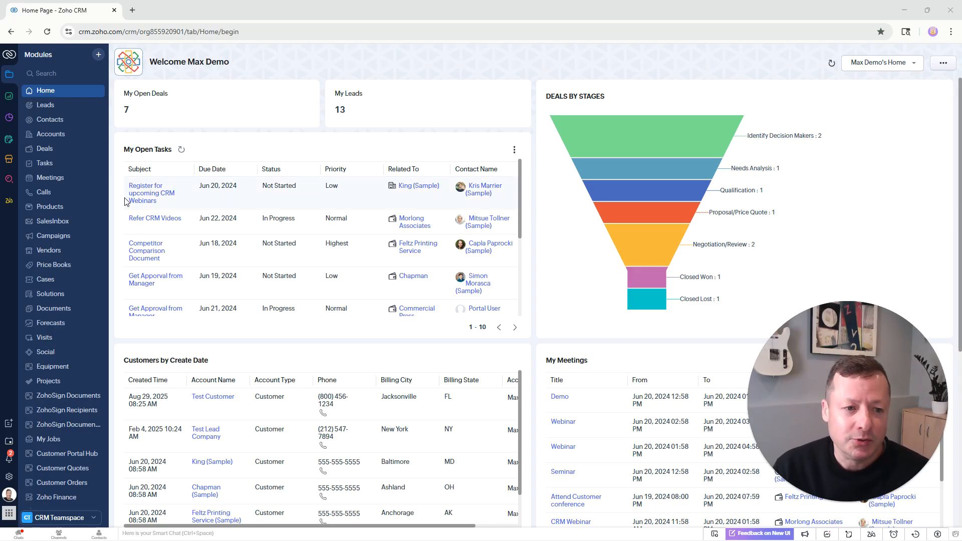
Open the King (Sample) account record and jump to its Notes section.
{"action": "left_click", "coordinate": [415, 187]}
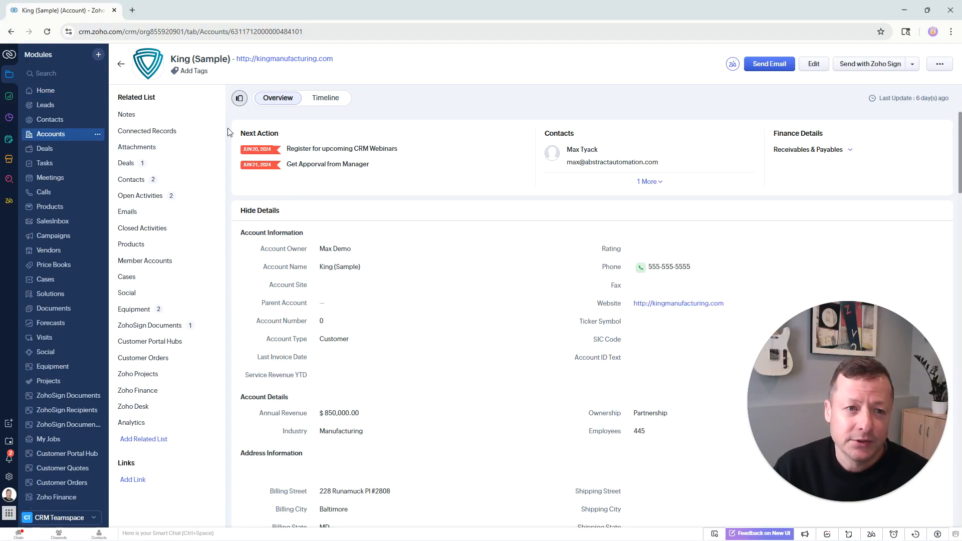
{"action": "left_click_drag", "start_coordinate": [409, 69], "coordinate": [489, 221]}
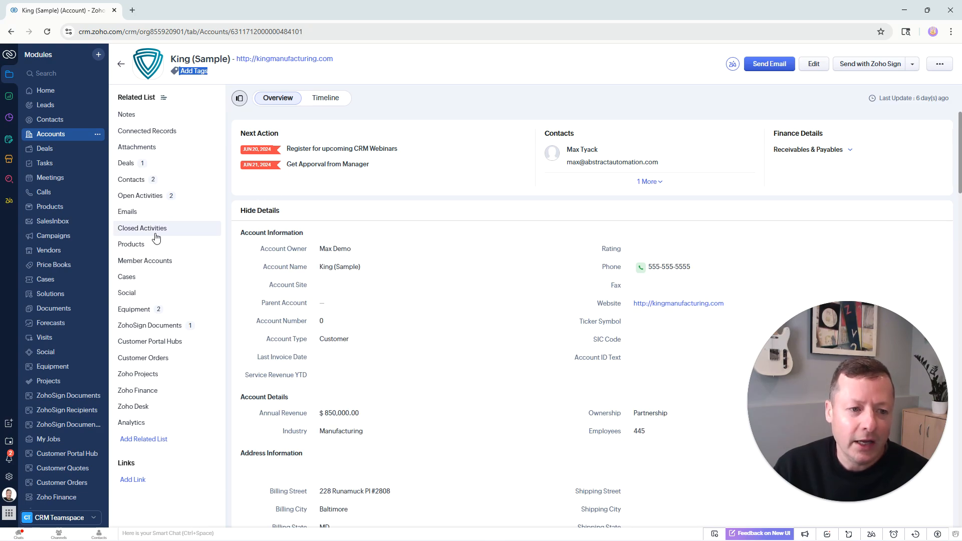
{"action": "left_click", "coordinate": [159, 114]}
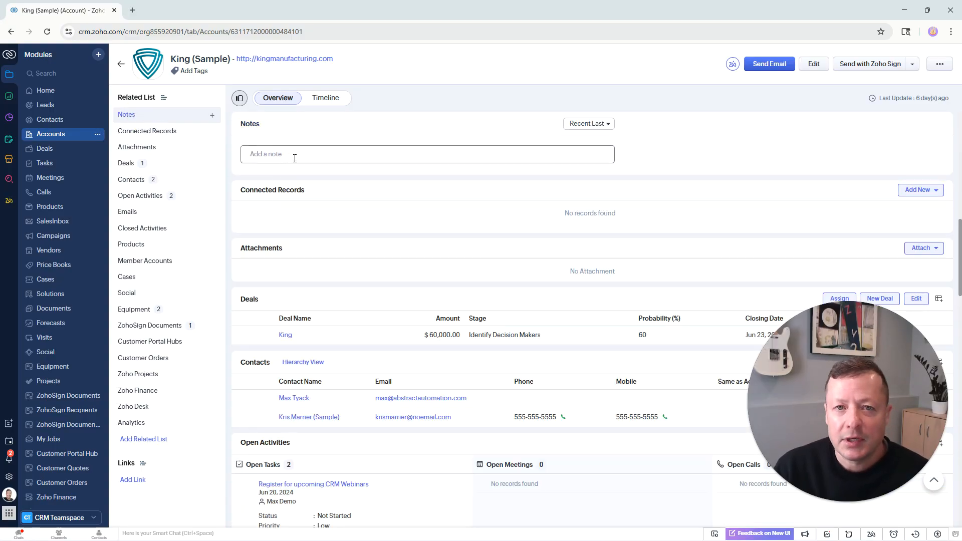
Add a note reading fjhnrjtnksrntksnrthkdrth to the account and save it.
{"action": "left_click", "coordinate": [309, 156]}
{"action": "left_click", "coordinate": [283, 174]}
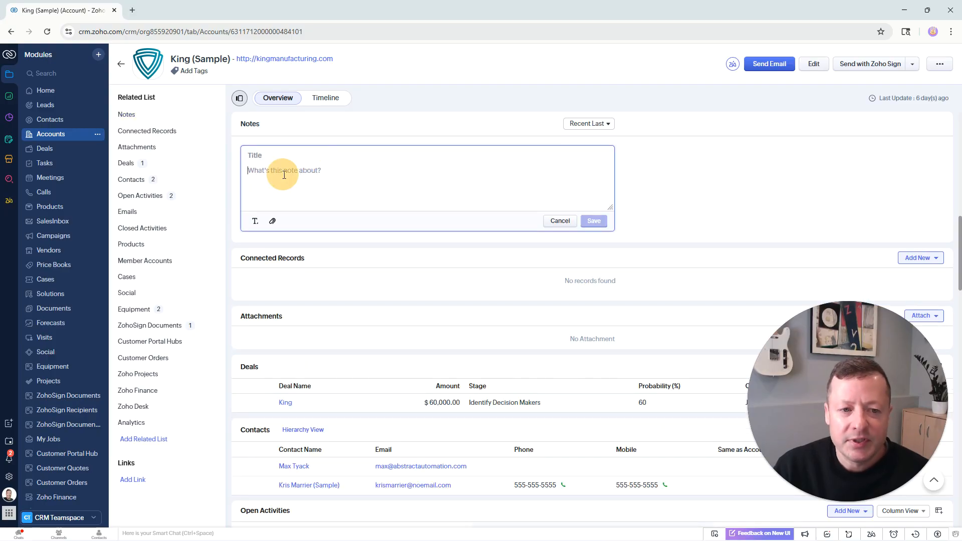
{"action": "type", "text": "fjhnrjtnksrntksnrthkdrth"}
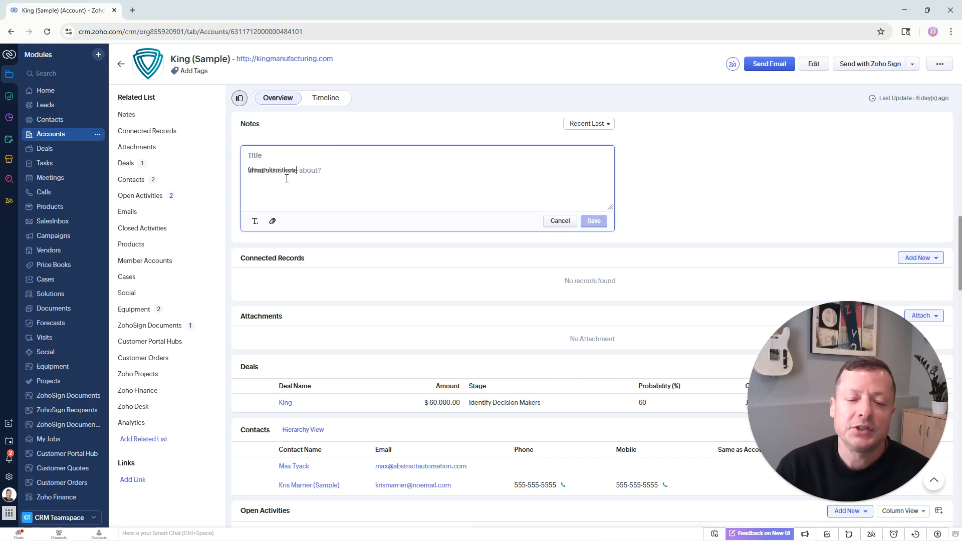
{"action": "left_click", "coordinate": [592, 221]}
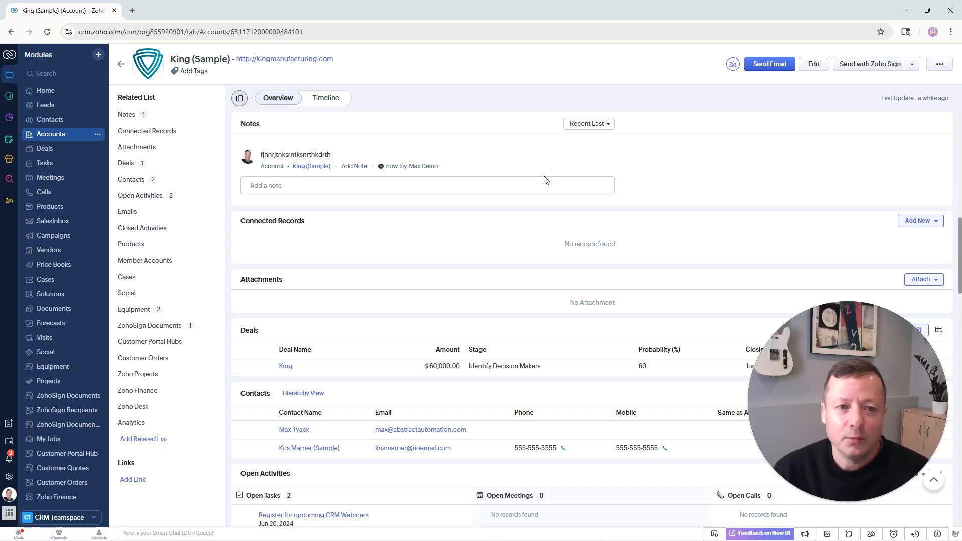
Open the Standard layout of the Tasks module from Setup's Modules and Fields.
{"action": "left_click", "coordinate": [10, 483]}
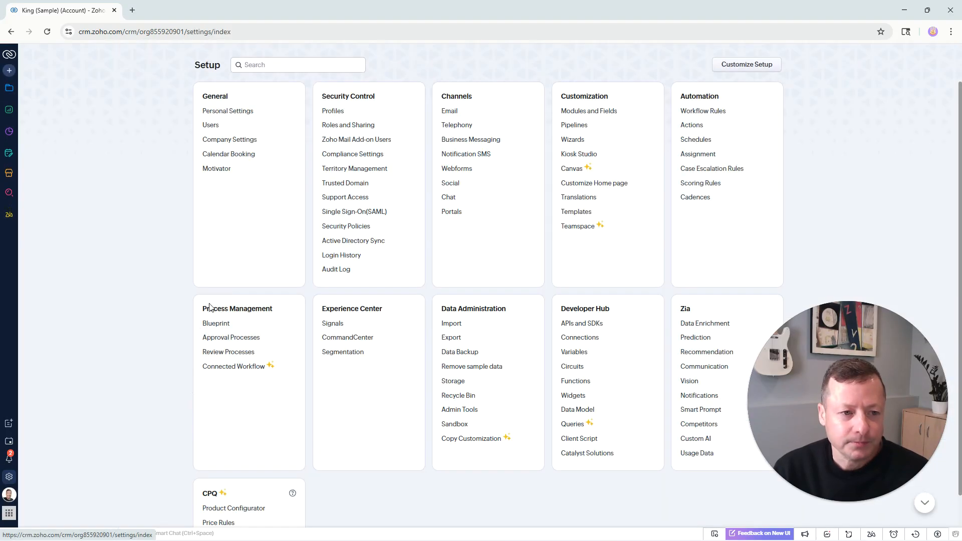
{"action": "left_click", "coordinate": [591, 112]}
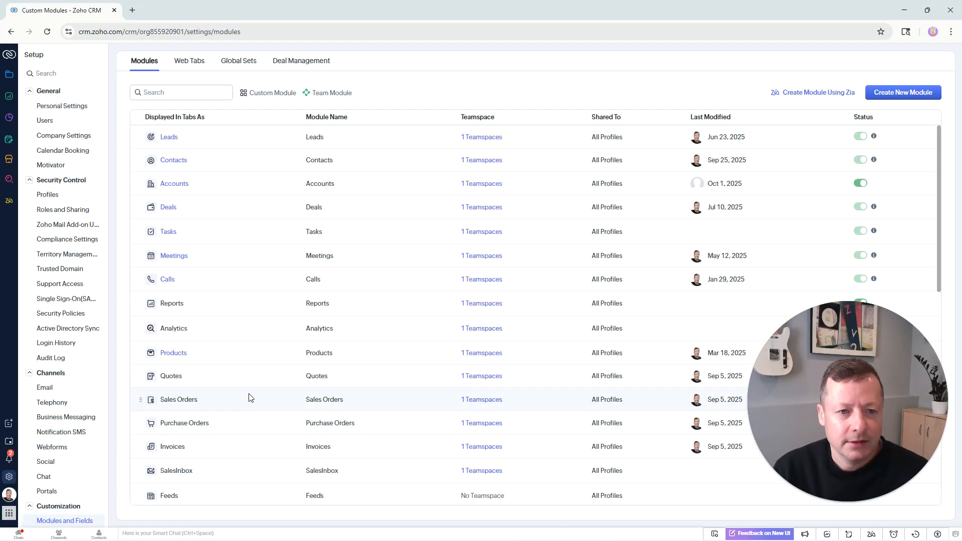
{"action": "scroll", "coordinate": [230, 456], "scroll_direction": "down", "scroll_amount": 6}
{"action": "scroll", "coordinate": [203, 431], "scroll_direction": "down", "scroll_amount": 2}
{"action": "scroll", "coordinate": [203, 420], "scroll_direction": "up", "scroll_amount": 7}
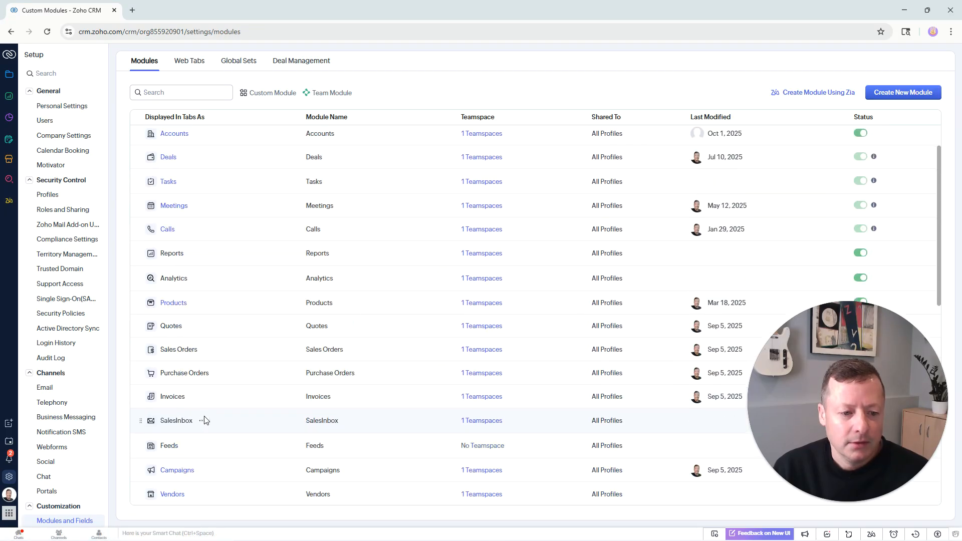
{"action": "scroll", "coordinate": [204, 420], "scroll_direction": "up", "scroll_amount": 1}
{"action": "left_click", "coordinate": [172, 229]}
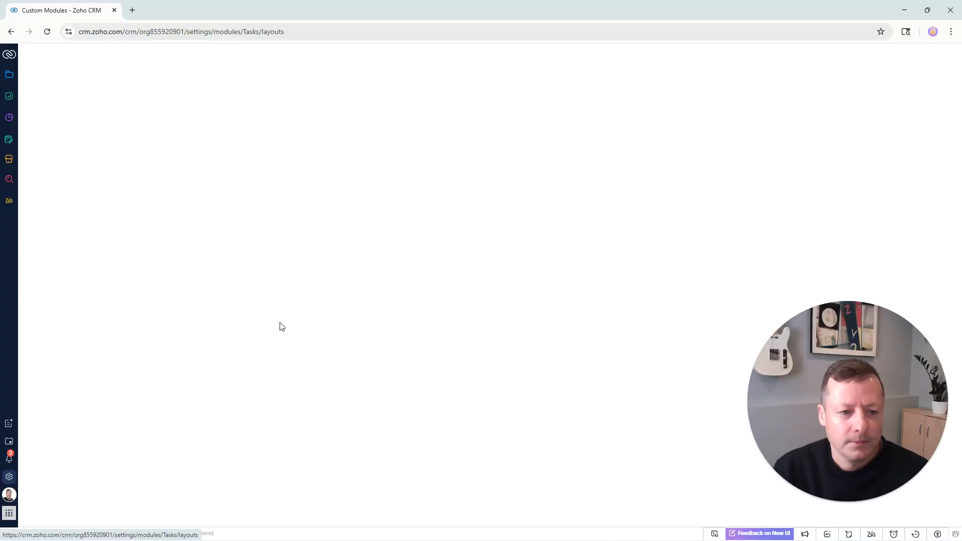
{"action": "left_click", "coordinate": [178, 147]}
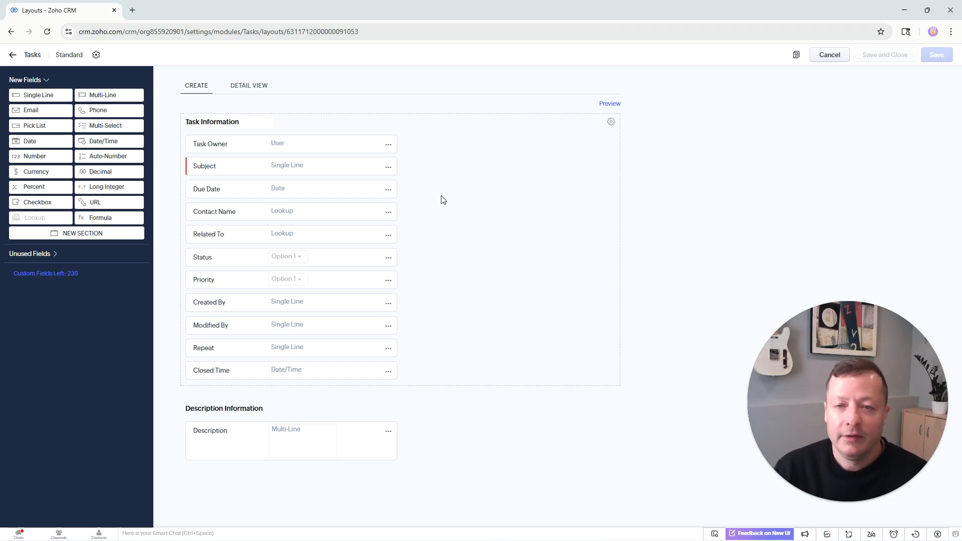
Open the Subject field's properties to review them, then cancel.
{"action": "left_click", "coordinate": [389, 168]}
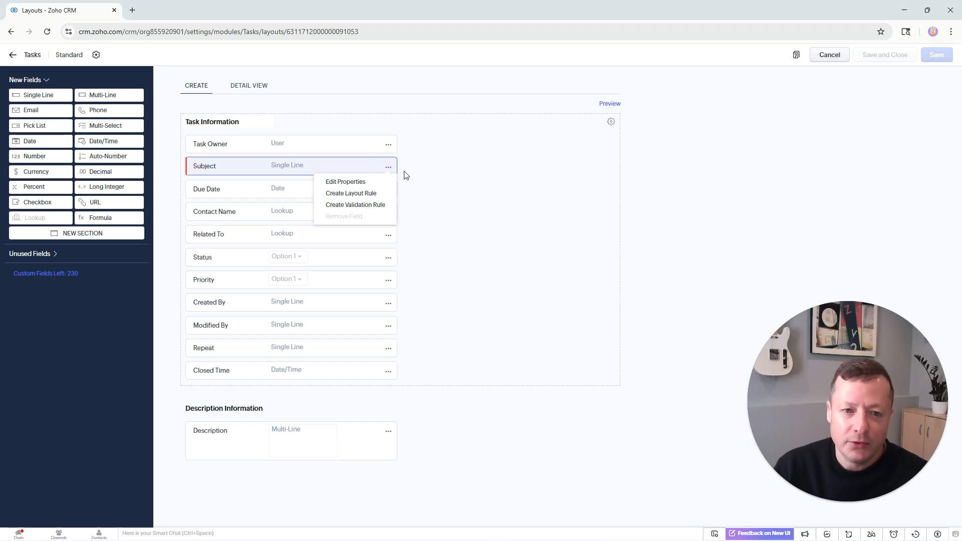
{"action": "left_click", "coordinate": [422, 171]}
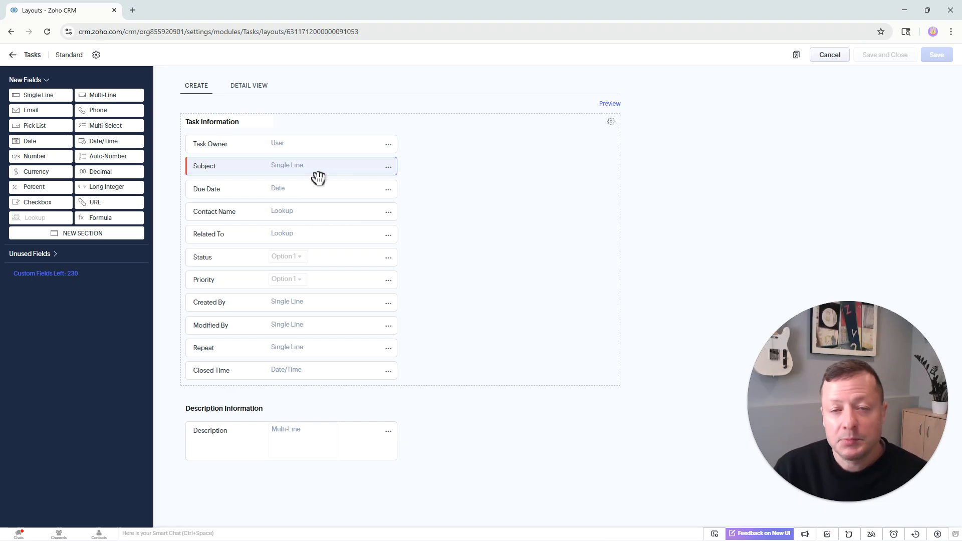
{"action": "left_click", "coordinate": [388, 171]}
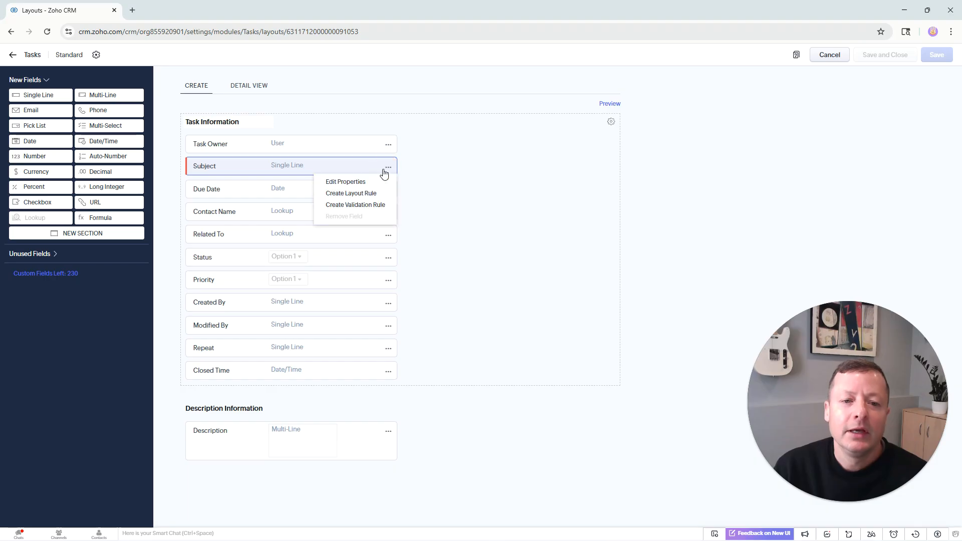
{"action": "left_click", "coordinate": [334, 181]}
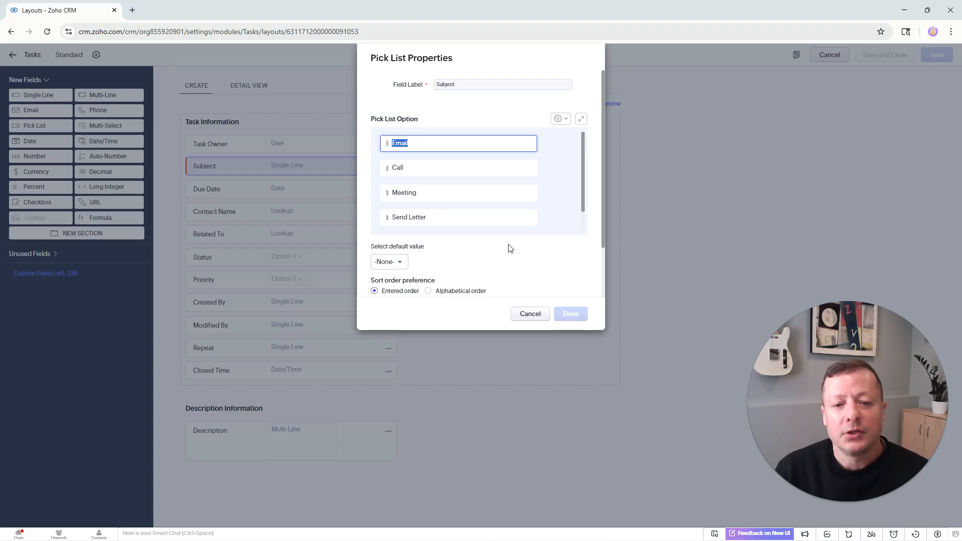
{"action": "left_click", "coordinate": [529, 314]}
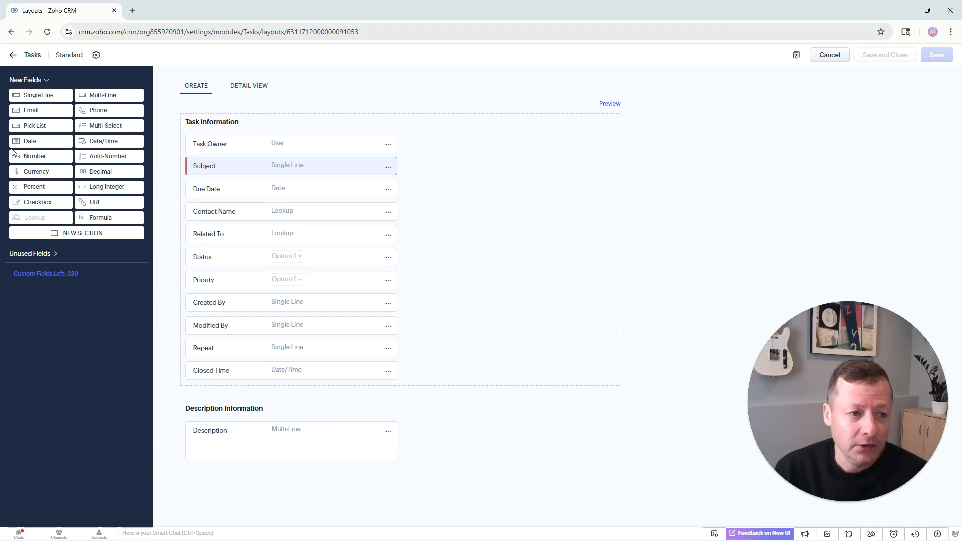
Add a new pick list field below Subject labelled Task Type.
{"action": "left_click_drag", "start_coordinate": [64, 128], "coordinate": [241, 190]}
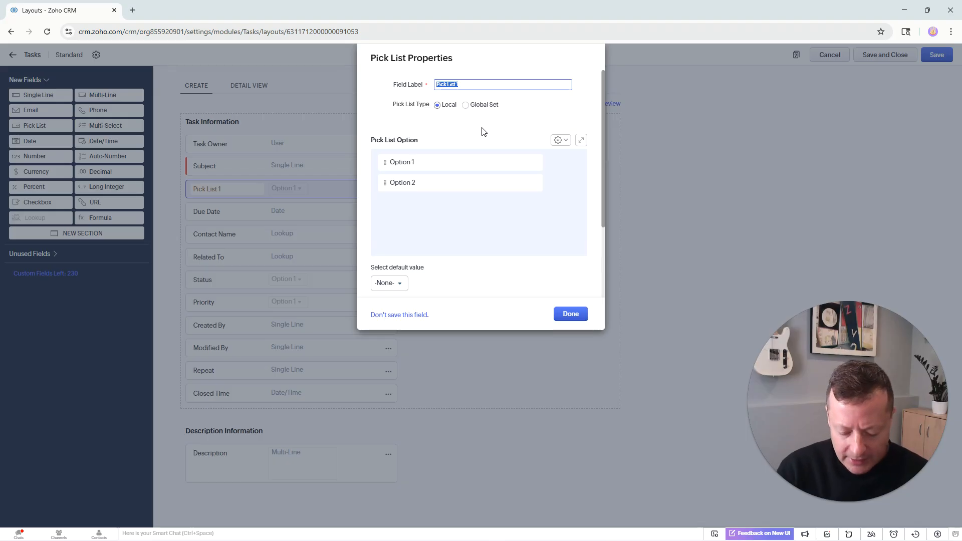
{"action": "type", "text": "Task Type"}
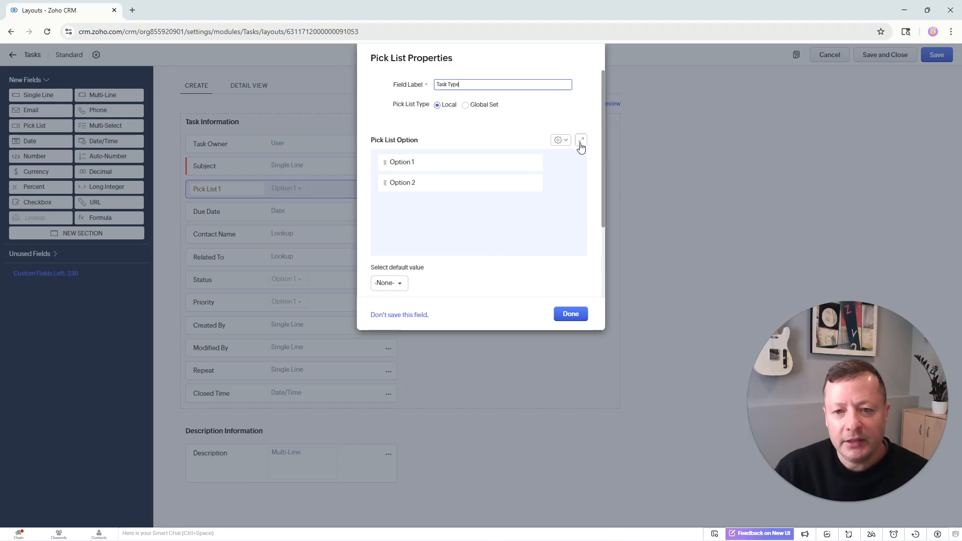
Bulk-add the pick list options from Prospecting / Cold Outreach through Internal Prep / Research.
{"action": "left_click", "coordinate": [559, 140]}
{"action": "left_click", "coordinate": [604, 190]}
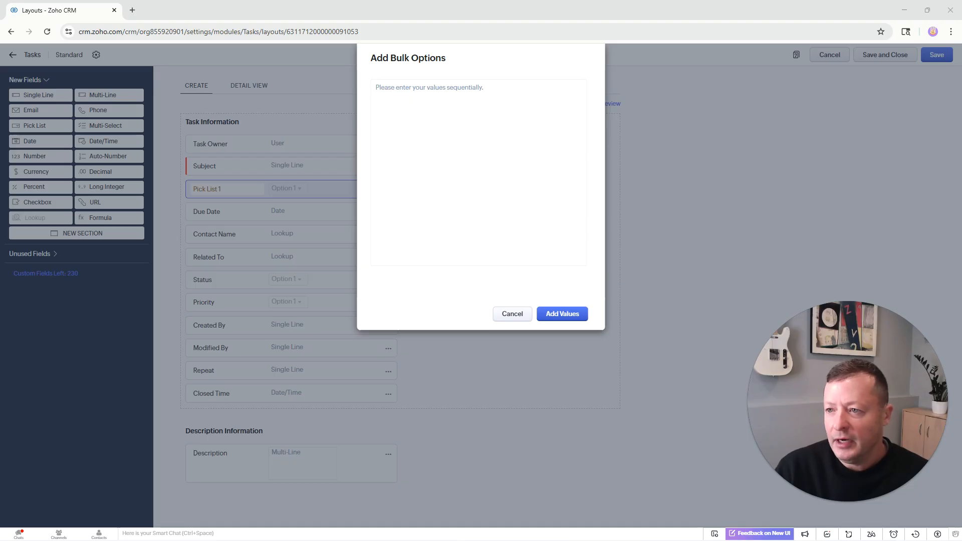
{"action": "left_click", "coordinate": [499, 147]}
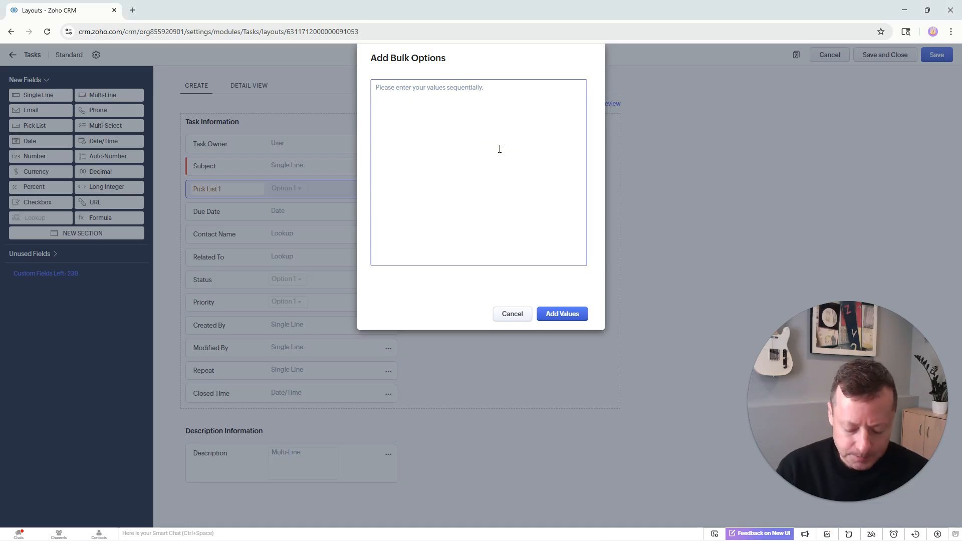
{"action": "type", "text": "Prospecting / Cold Outreach Follow-Up Call Follow-Up Email Discovery / Qualification Demo / Presentation Proposal / Quote Contract / Negotiation Account Review / Check-In Renewal / Upsell / Cross-sell Internal Prep / Research"}
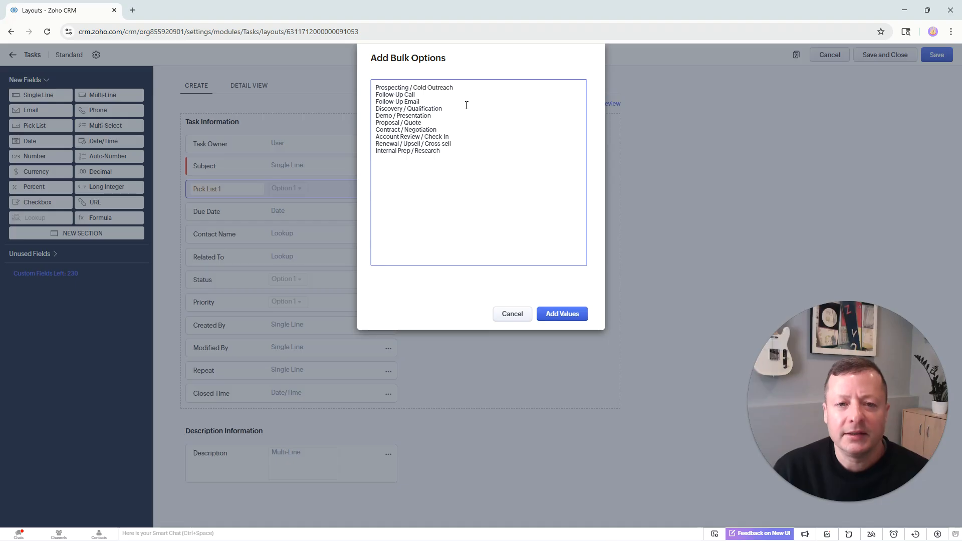
{"action": "left_click_drag", "start_coordinate": [468, 91], "coordinate": [341, 85]}
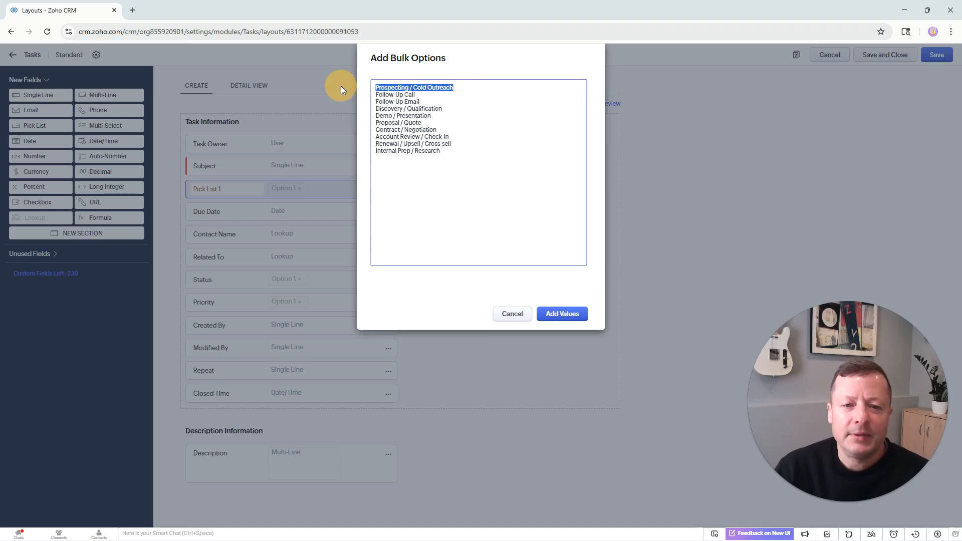
{"action": "left_click_drag", "start_coordinate": [429, 101], "coordinate": [356, 111]}
{"action": "left_click_drag", "start_coordinate": [433, 116], "coordinate": [353, 127]}
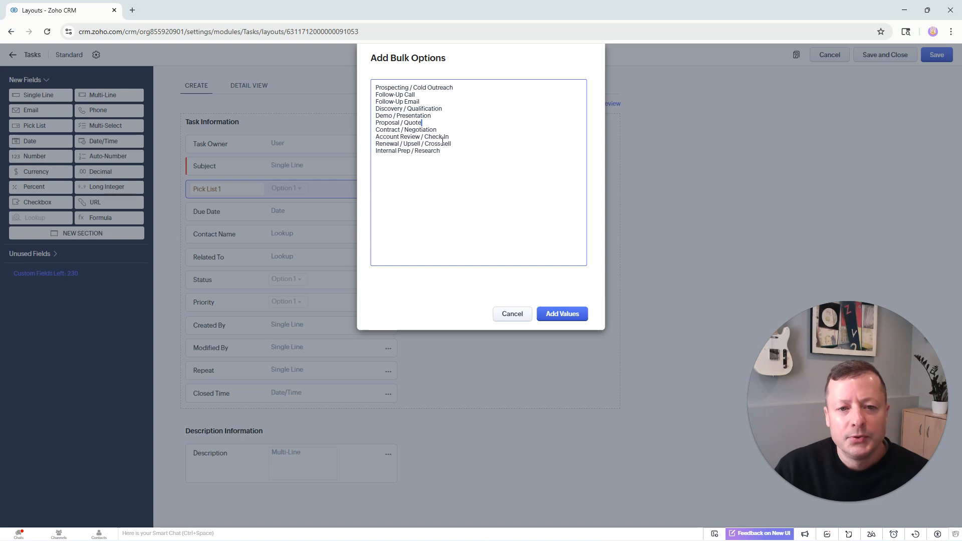
{"action": "left_click_drag", "start_coordinate": [437, 130], "coordinate": [374, 129]}
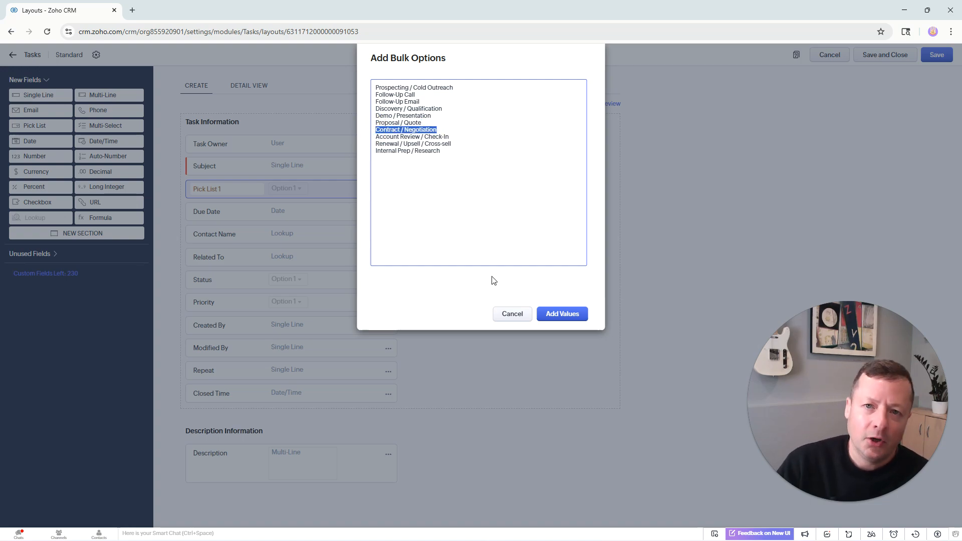
{"action": "left_click", "coordinate": [571, 315]}
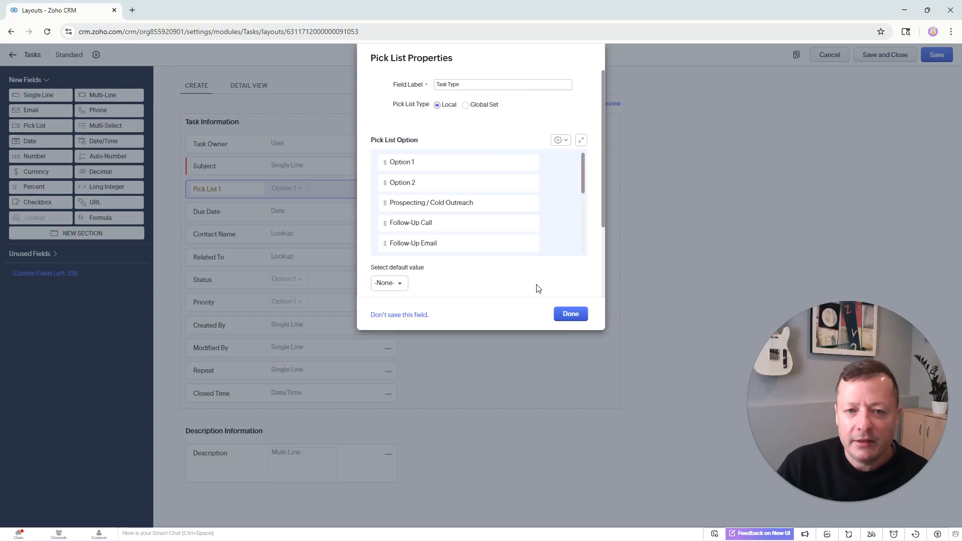
Remove the default Option 1 and Option 2 entries and finish the Task Type field.
{"action": "left_click", "coordinate": [560, 165]}
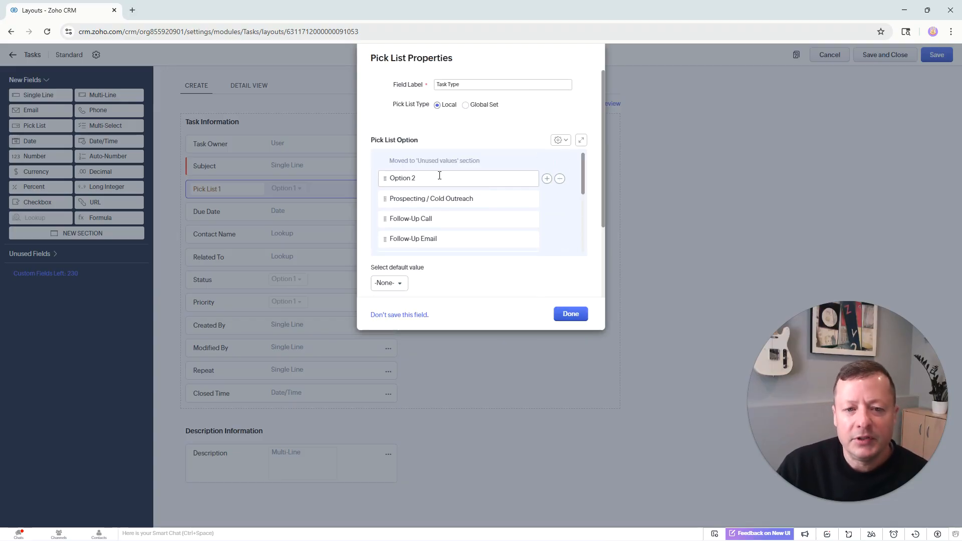
{"action": "left_click", "coordinate": [561, 166]}
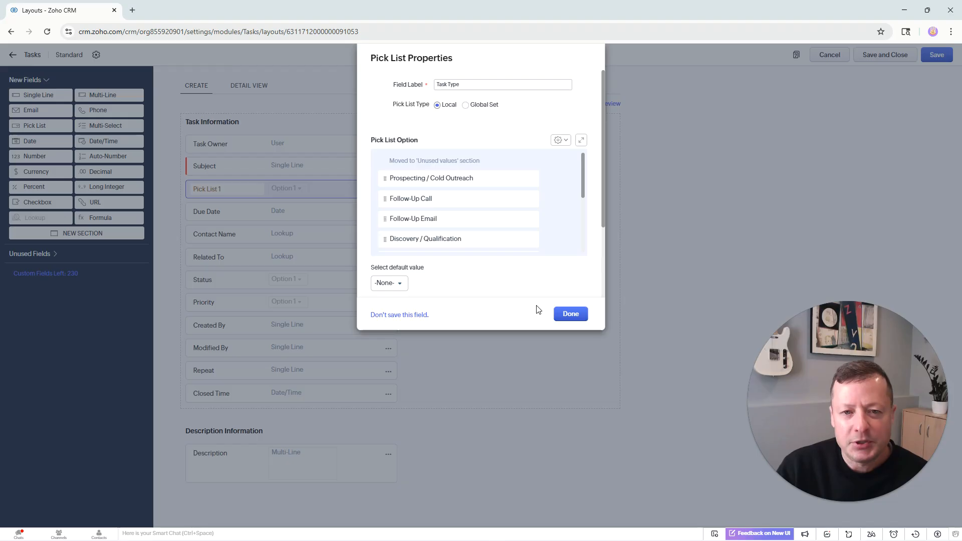
{"action": "left_click", "coordinate": [584, 317]}
Mark the Task Type field as required.
{"action": "left_click", "coordinate": [387, 190]}
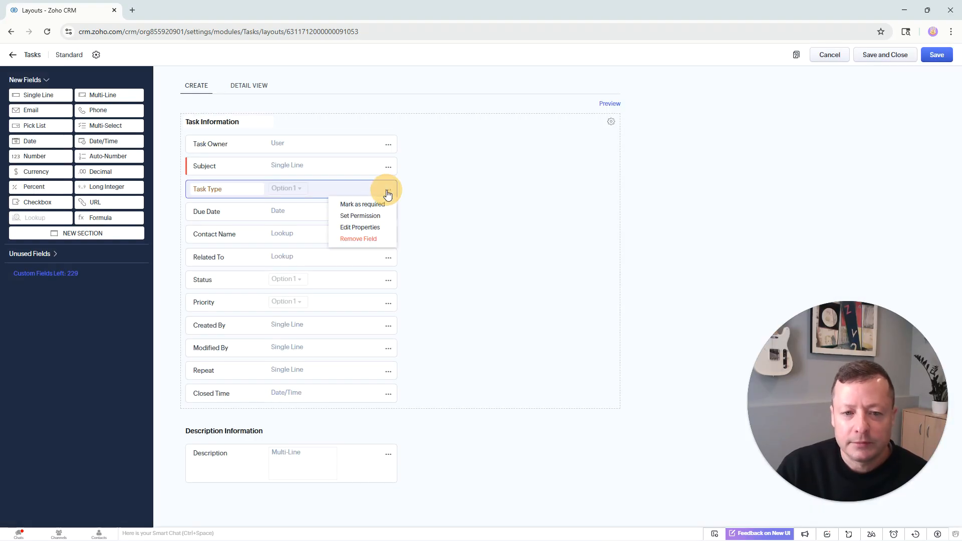
{"action": "left_click", "coordinate": [364, 209]}
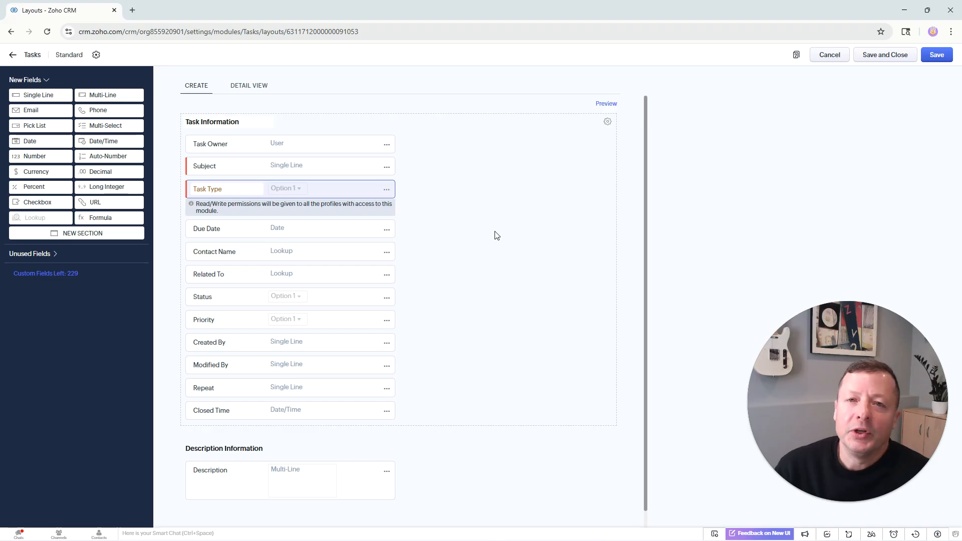
Save and close the Tasks layout.
{"action": "left_click", "coordinate": [388, 168]}
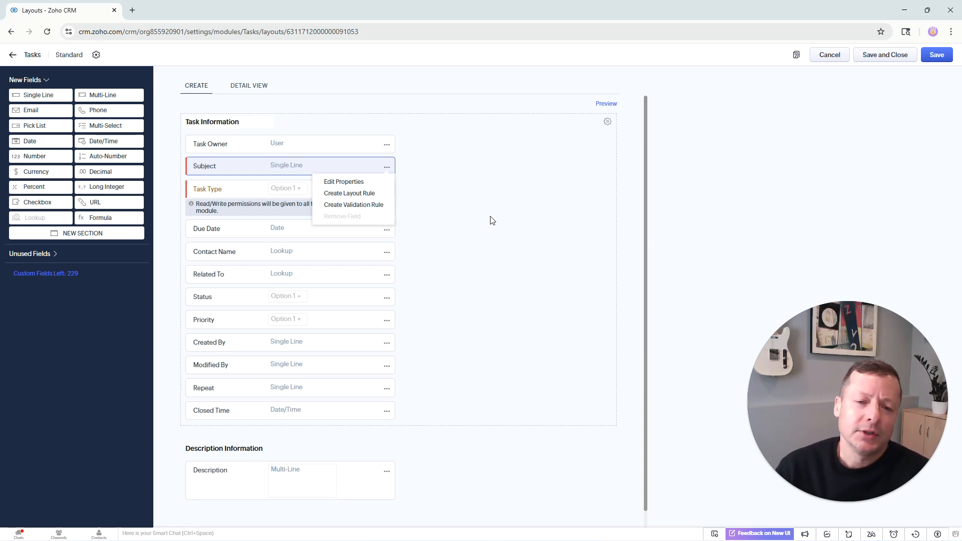
{"action": "left_click", "coordinate": [490, 194]}
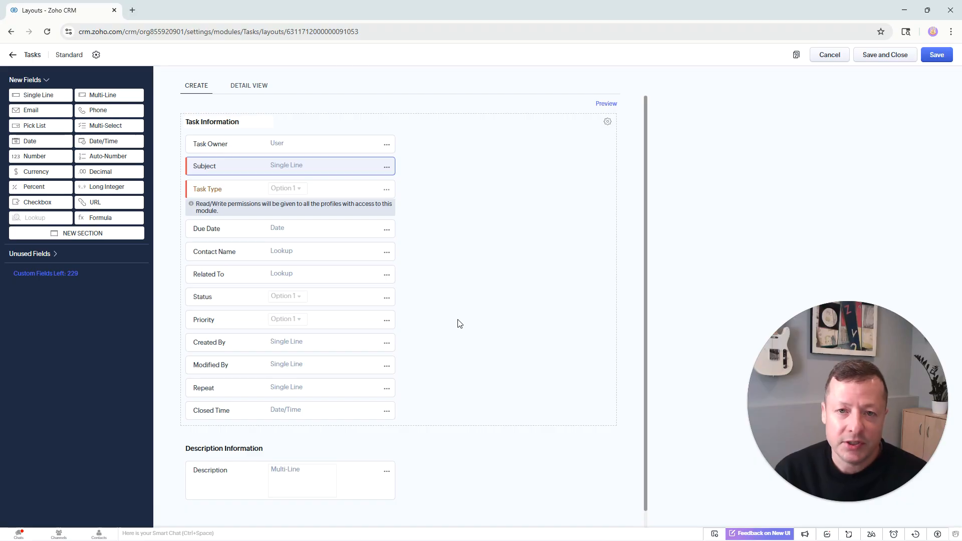
{"action": "left_click", "coordinate": [877, 216]}
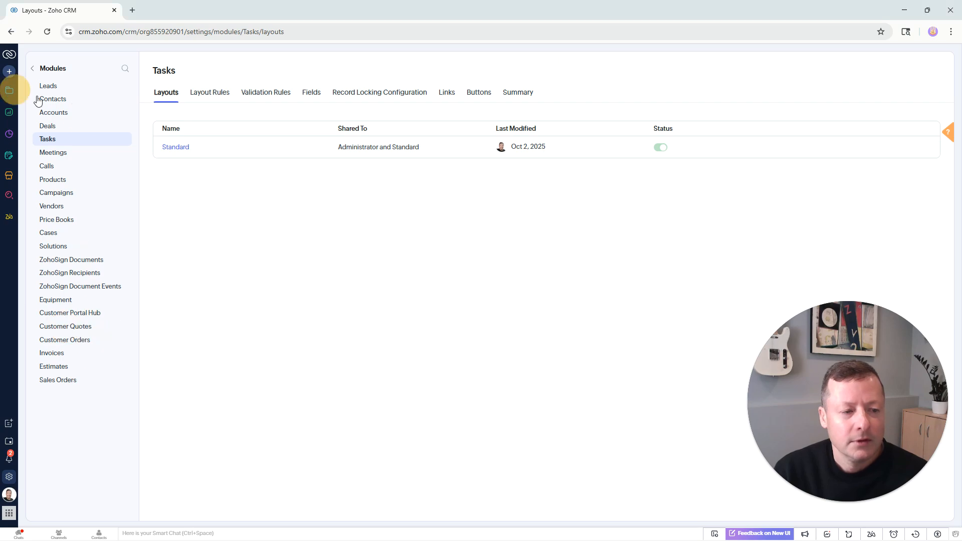
Go to the Tasks module and open a new task creation form.
{"action": "left_click", "coordinate": [9, 90]}
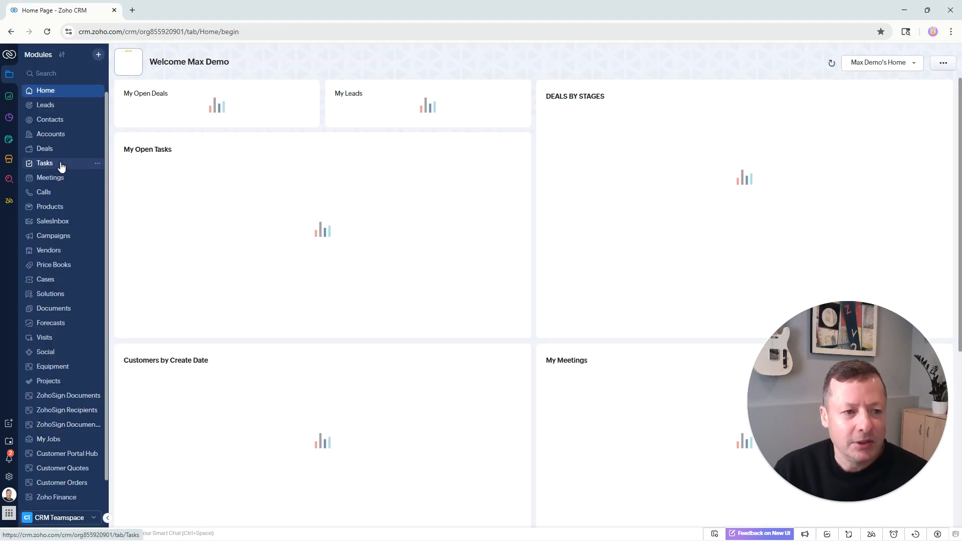
{"action": "left_click", "coordinate": [61, 164]}
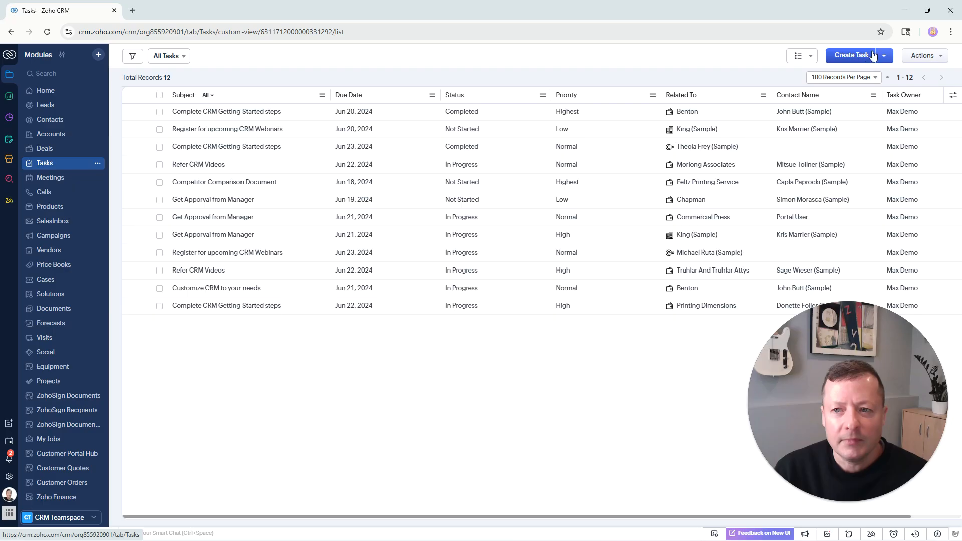
{"action": "left_click", "coordinate": [861, 60]}
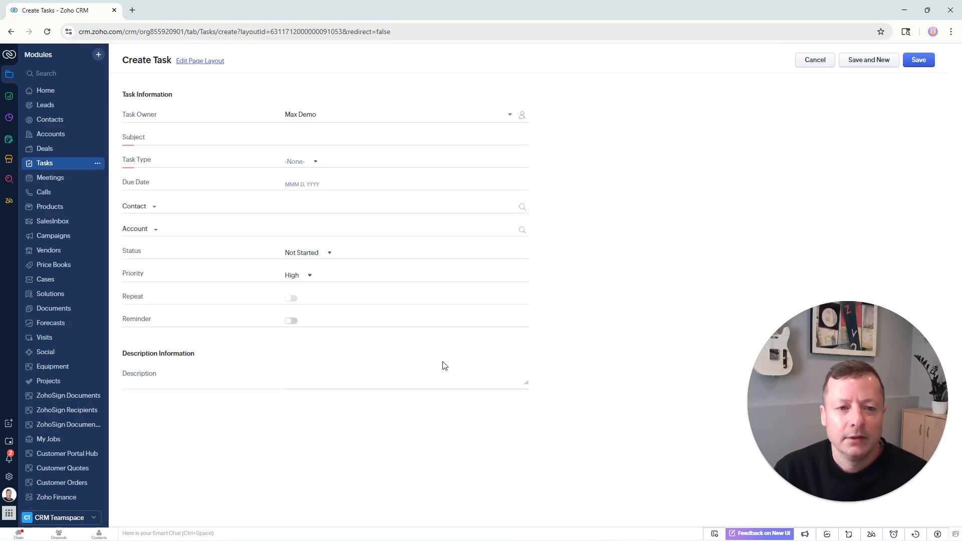
Set the new task's Task Type to Follow-Up Call.
{"action": "left_click_drag", "start_coordinate": [152, 161], "coordinate": [121, 161]}
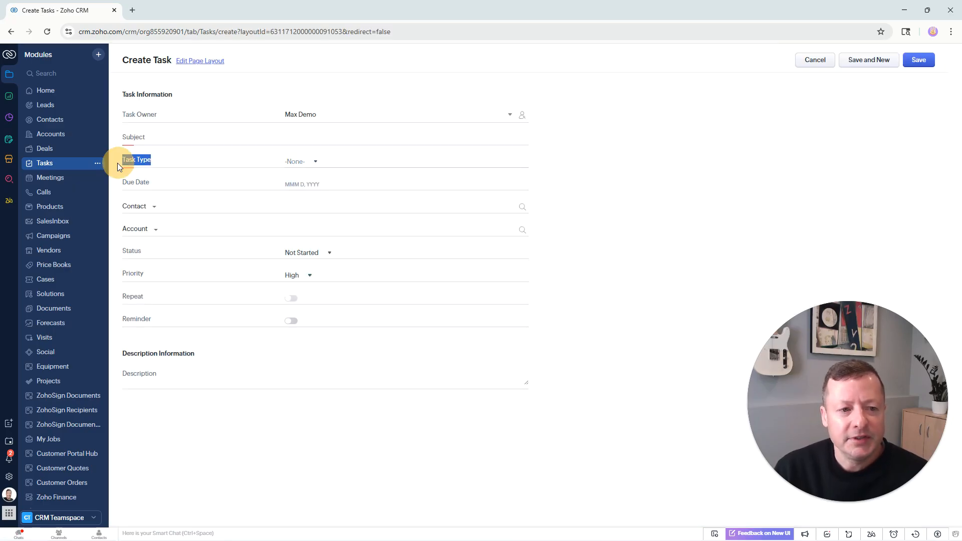
{"action": "left_click", "coordinate": [315, 160]}
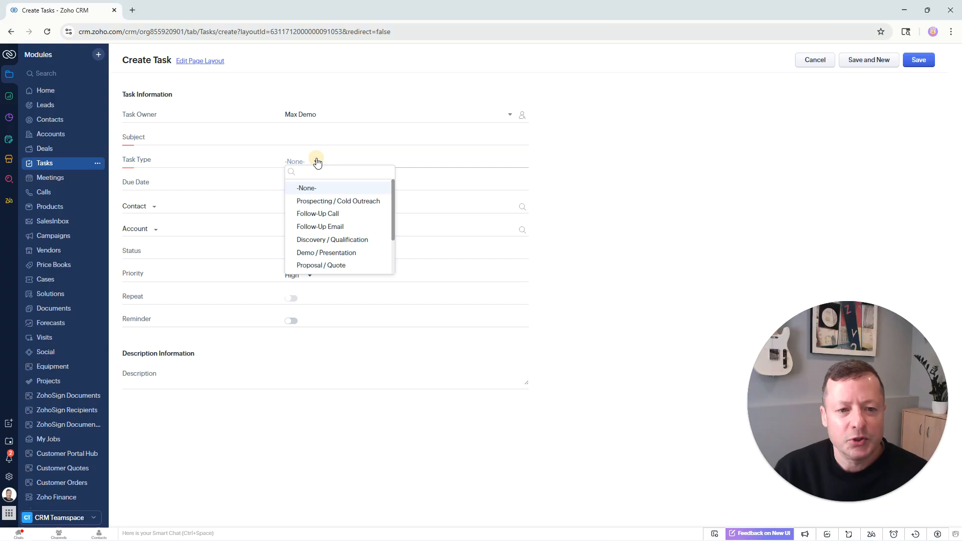
{"action": "left_click", "coordinate": [339, 212]}
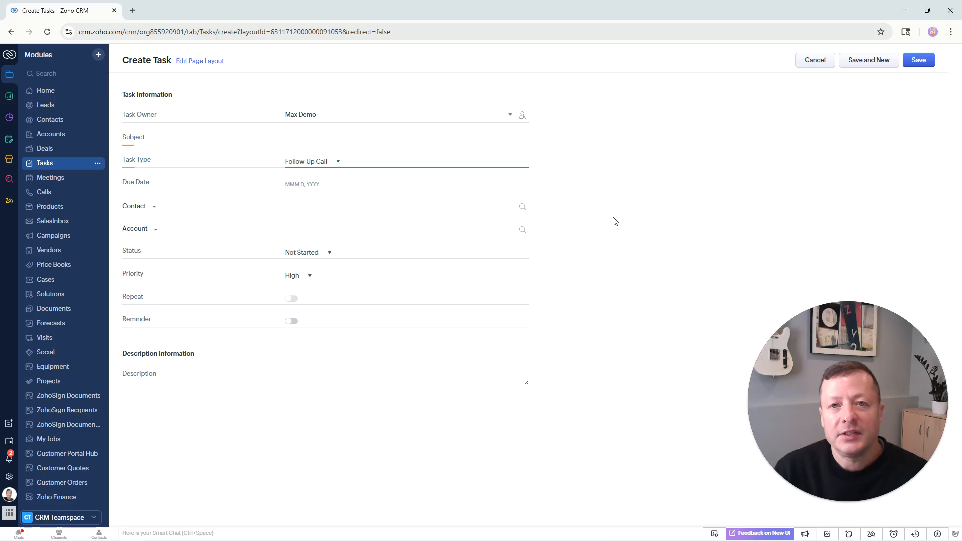
Enter Follow-Up Call as the task's subject, correcting the typo in the text.
{"action": "left_click", "coordinate": [311, 141]}
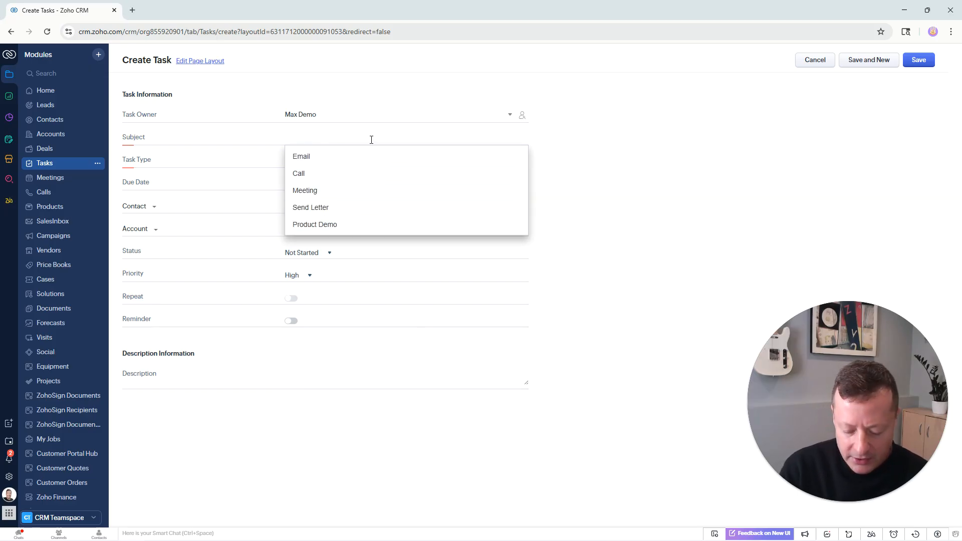
{"action": "type", "text": "Follow-"}
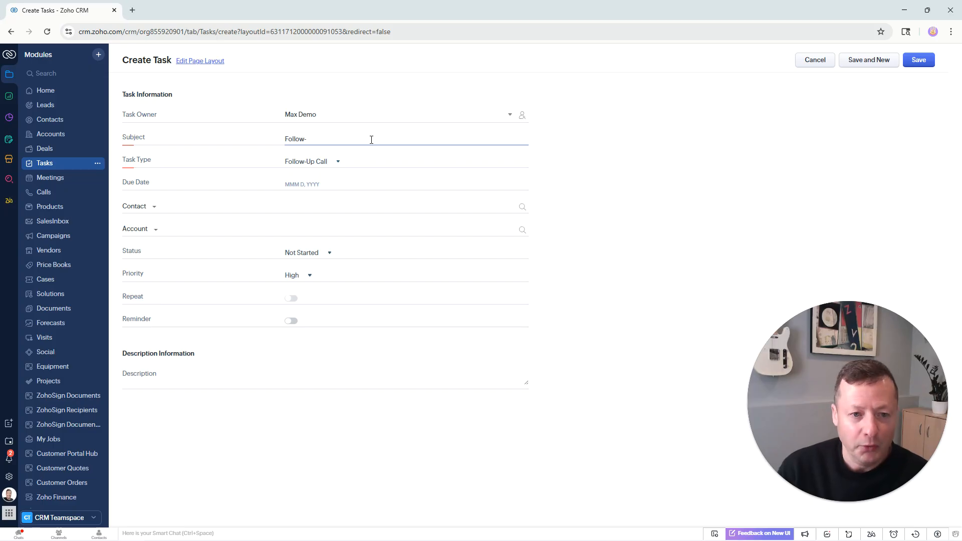
{"action": "type", "text": "Uc"}
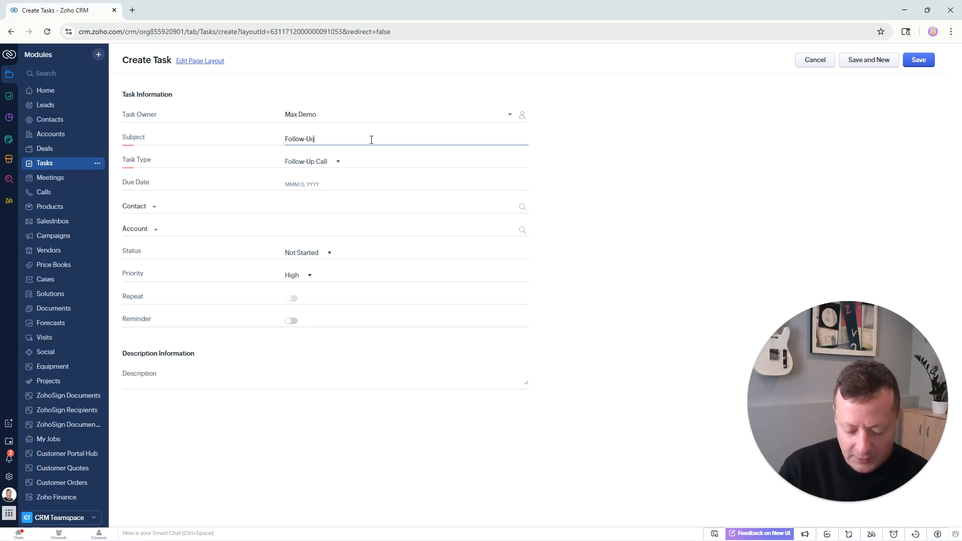
{"action": "type", "text": " Call"}
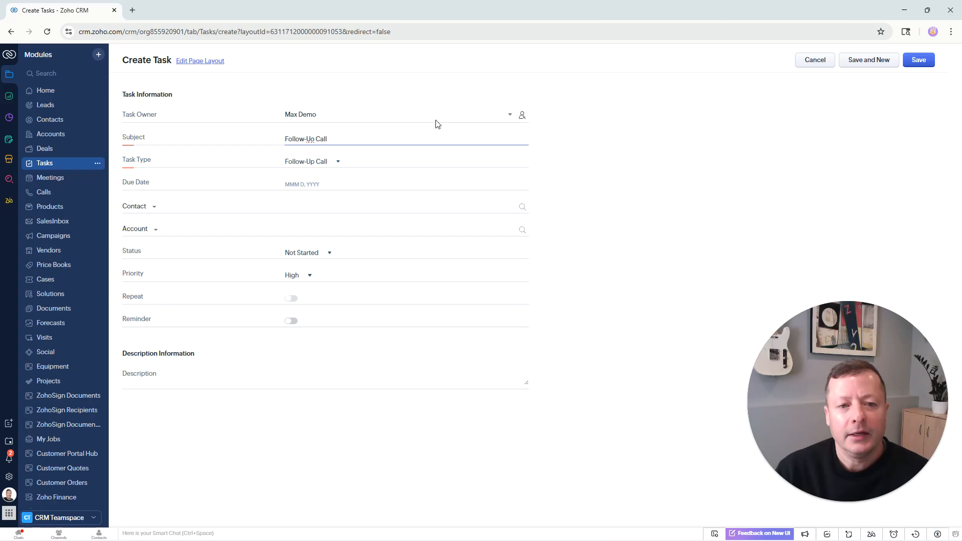
{"action": "left_click", "coordinate": [319, 139]}
{"action": "key", "text": "BackSpace"}
{"action": "type", "text": "p"}
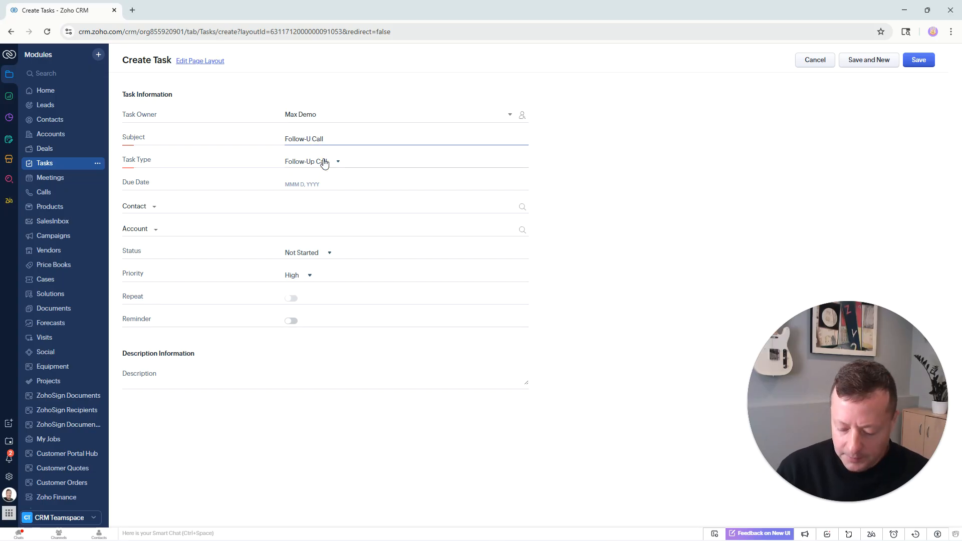
{"action": "left_click", "coordinate": [610, 179]}
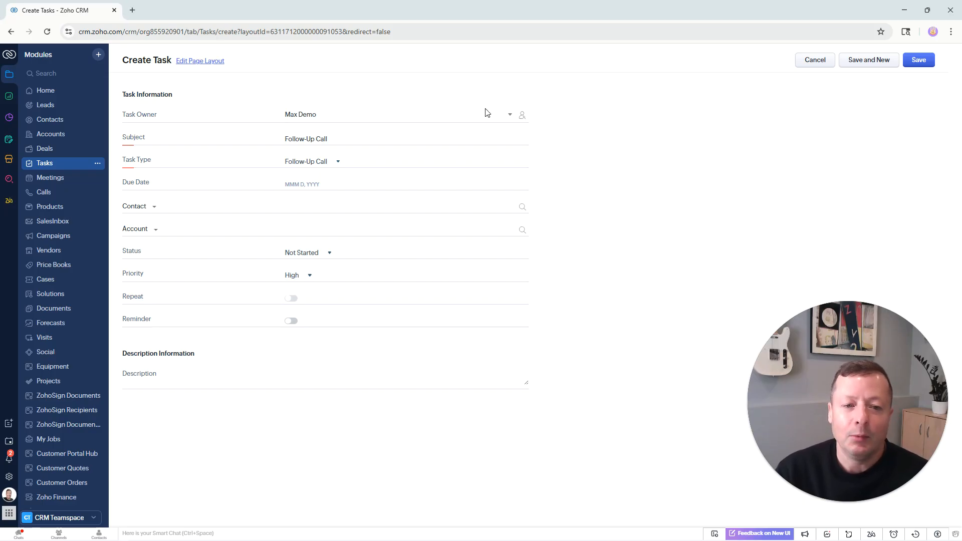
Open the Task Type list to review the available options.
{"action": "left_click_drag", "start_coordinate": [138, 160], "coordinate": [122, 160]}
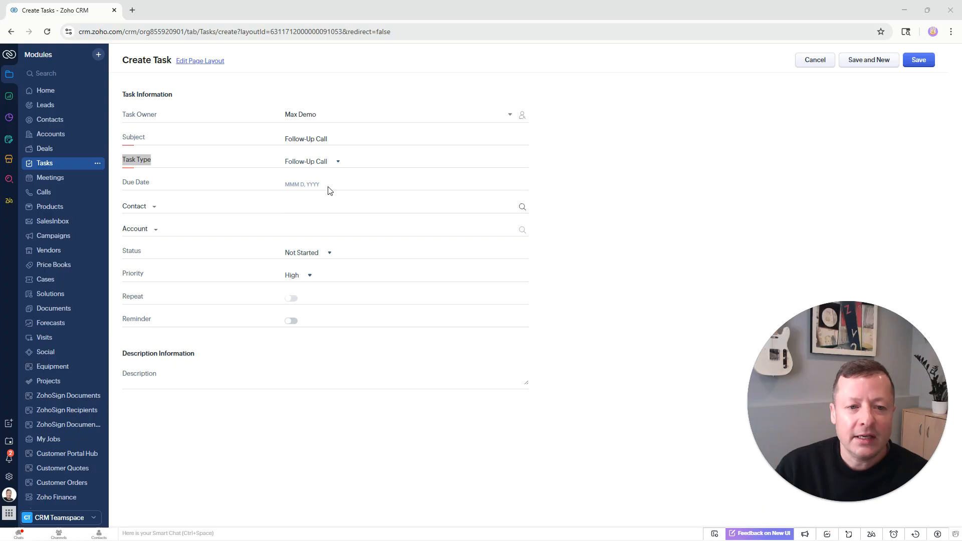
{"action": "left_click", "coordinate": [332, 163]}
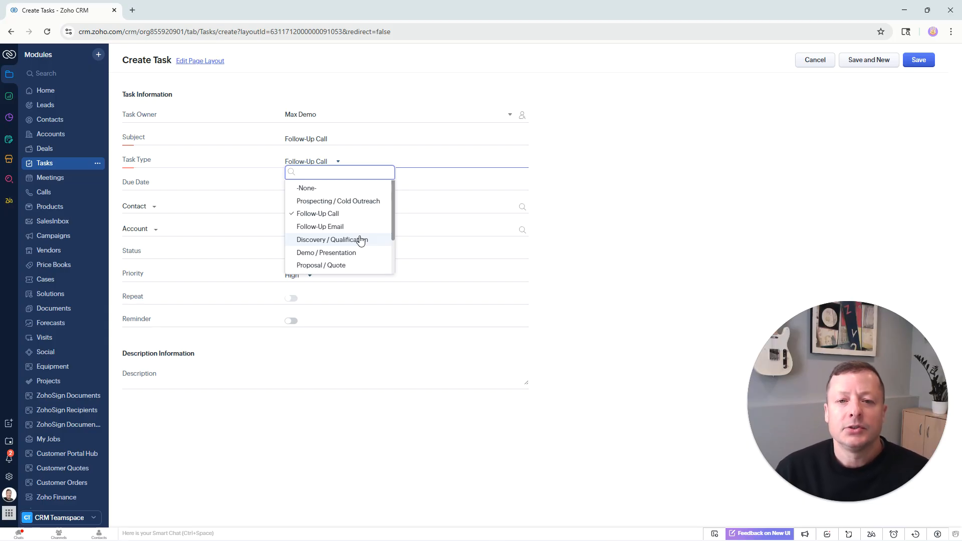
{"action": "left_click", "coordinate": [672, 214]}
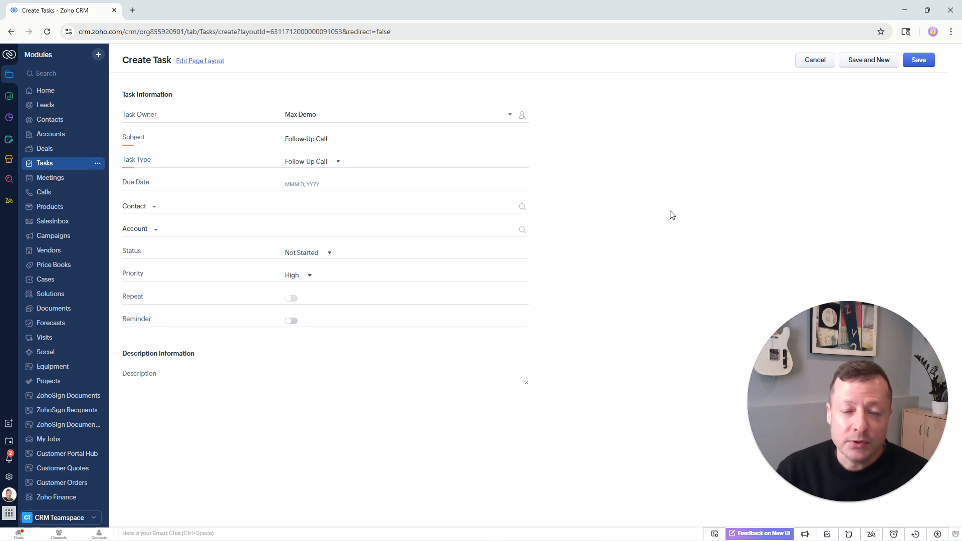